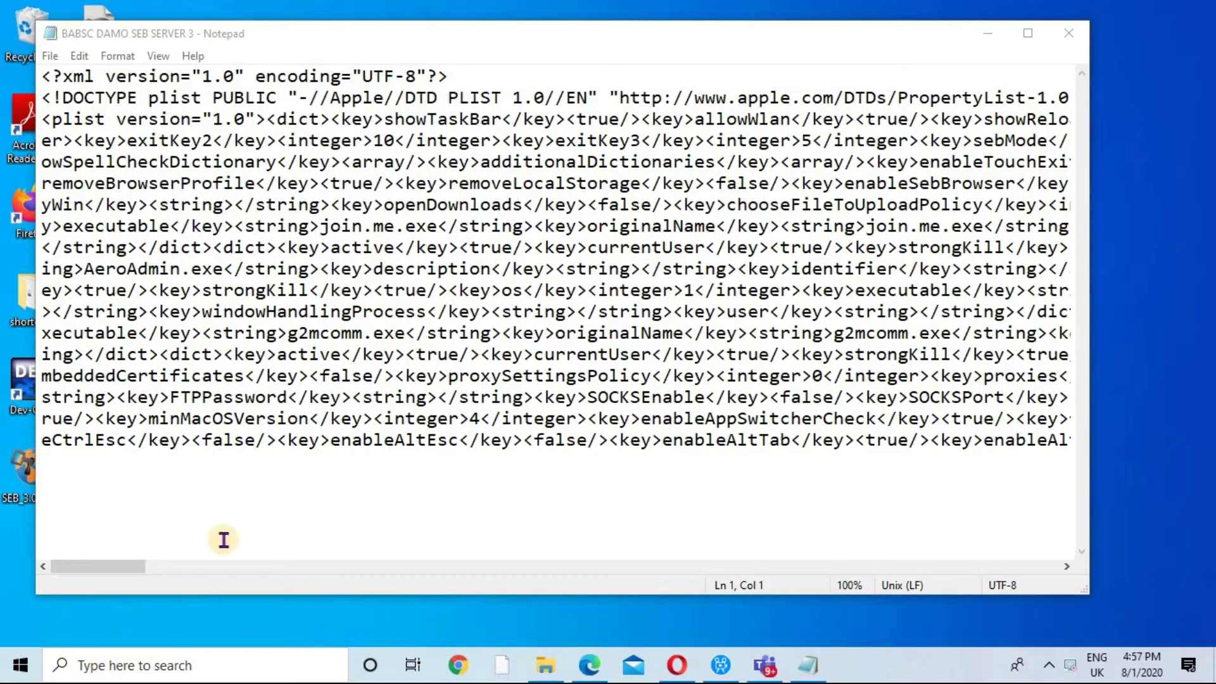
Nudge the Notepad window showing the SEB server XML, then close Notepad.
left_click_drag(420, 38, 455, 75)
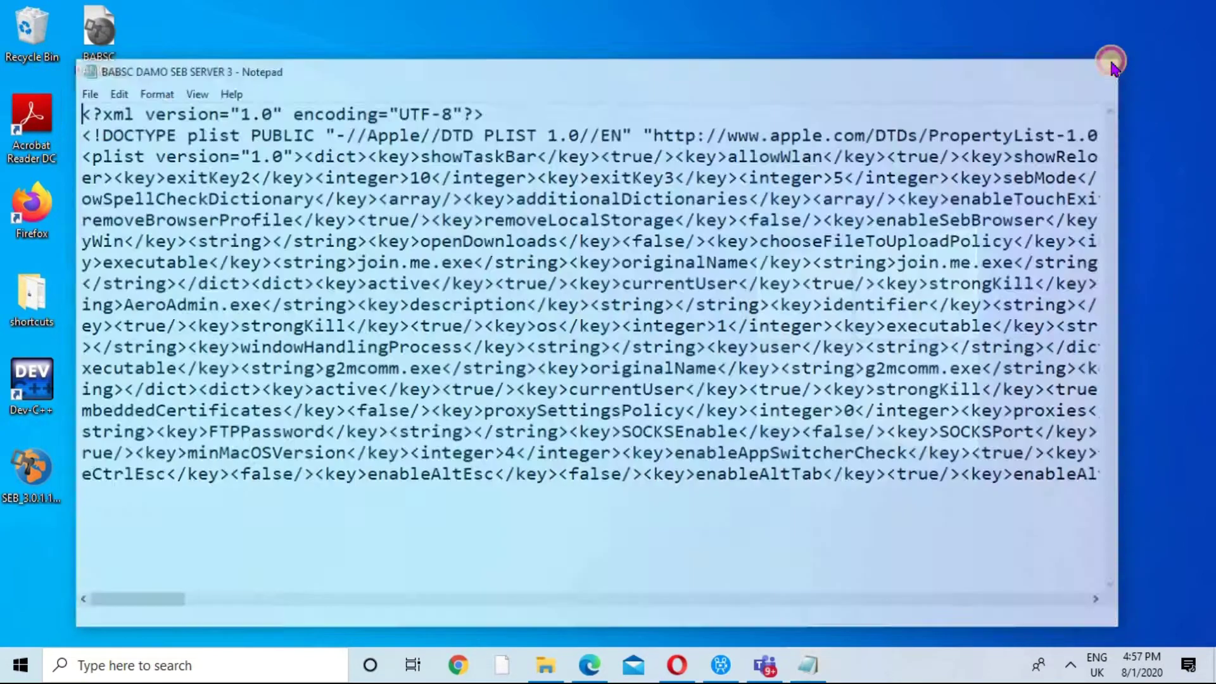
left_click(1114, 68)
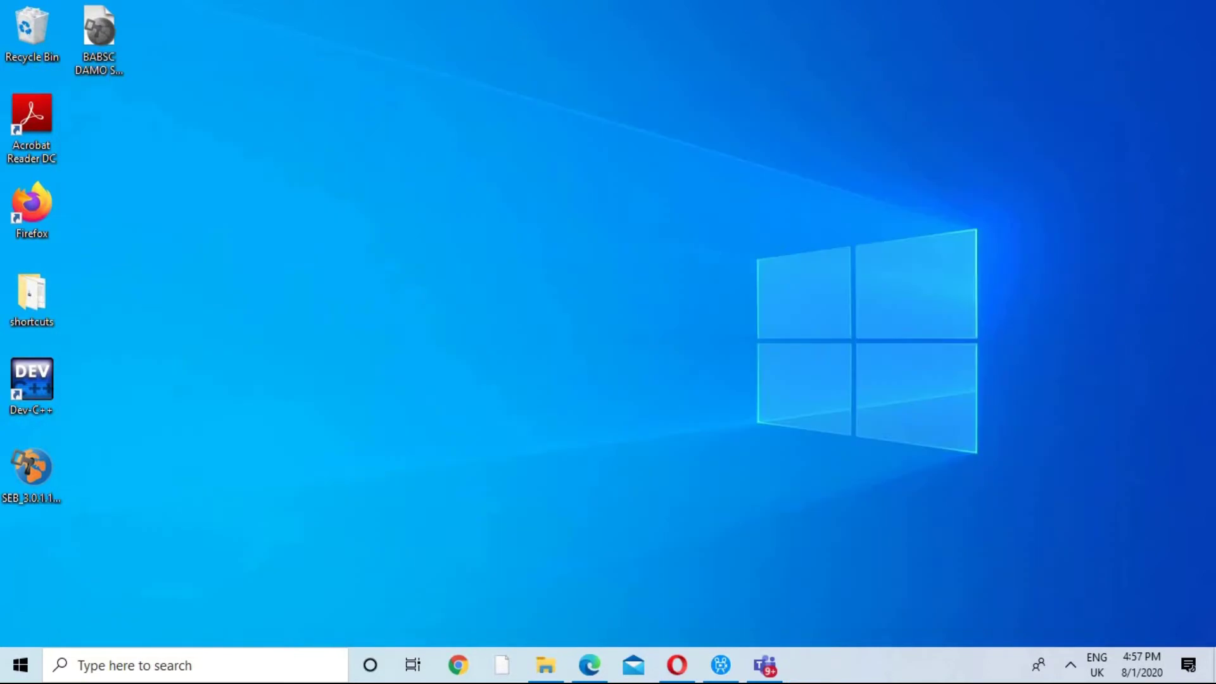
Choose another app for the BABSC DAMO SEB SERVER 3 icon via Open with.
right_click(100, 62)
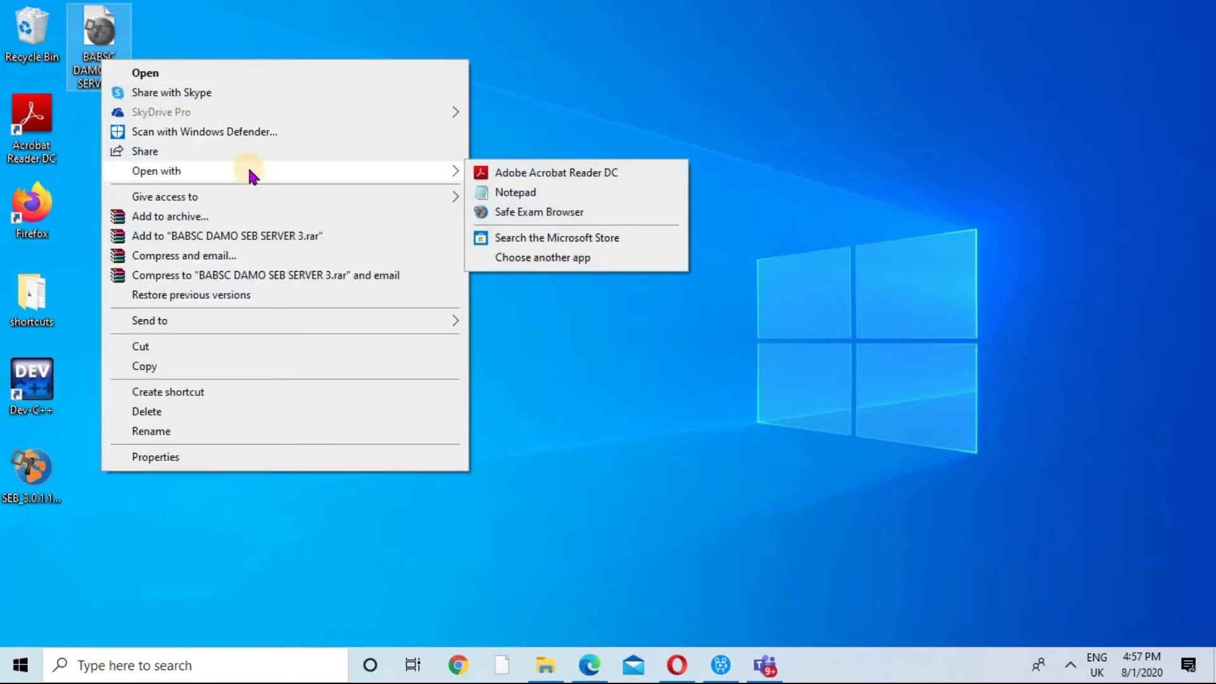
mouse_move(155, 172)
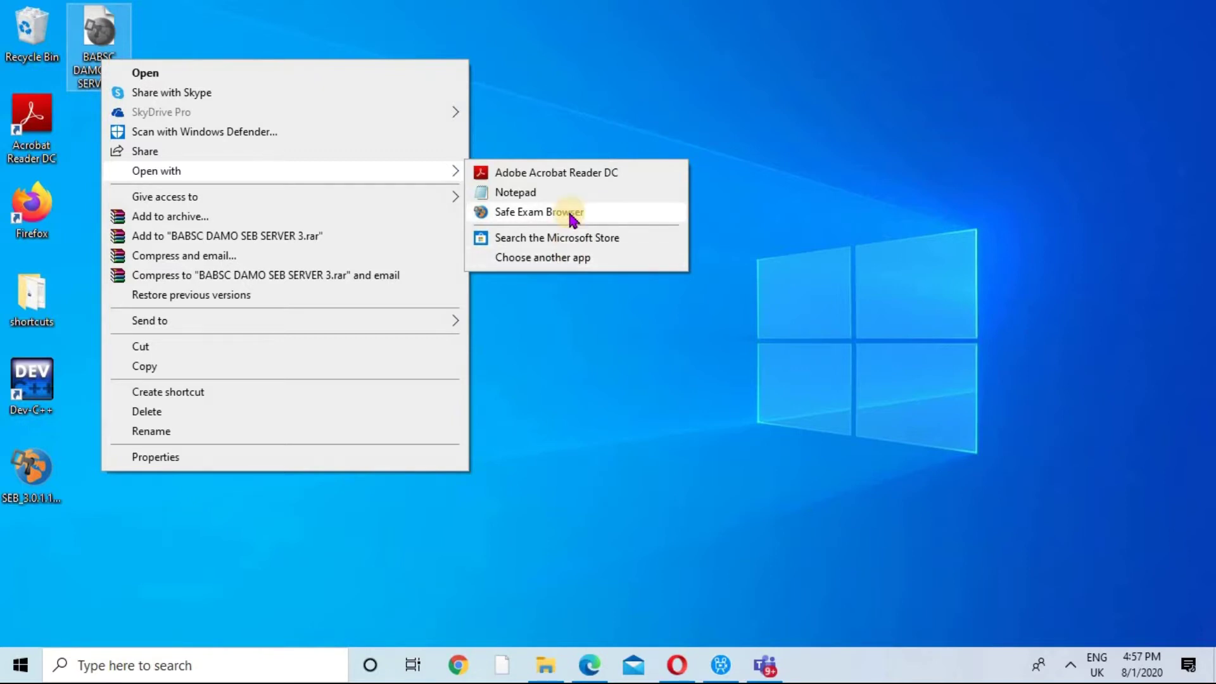
left_click(574, 259)
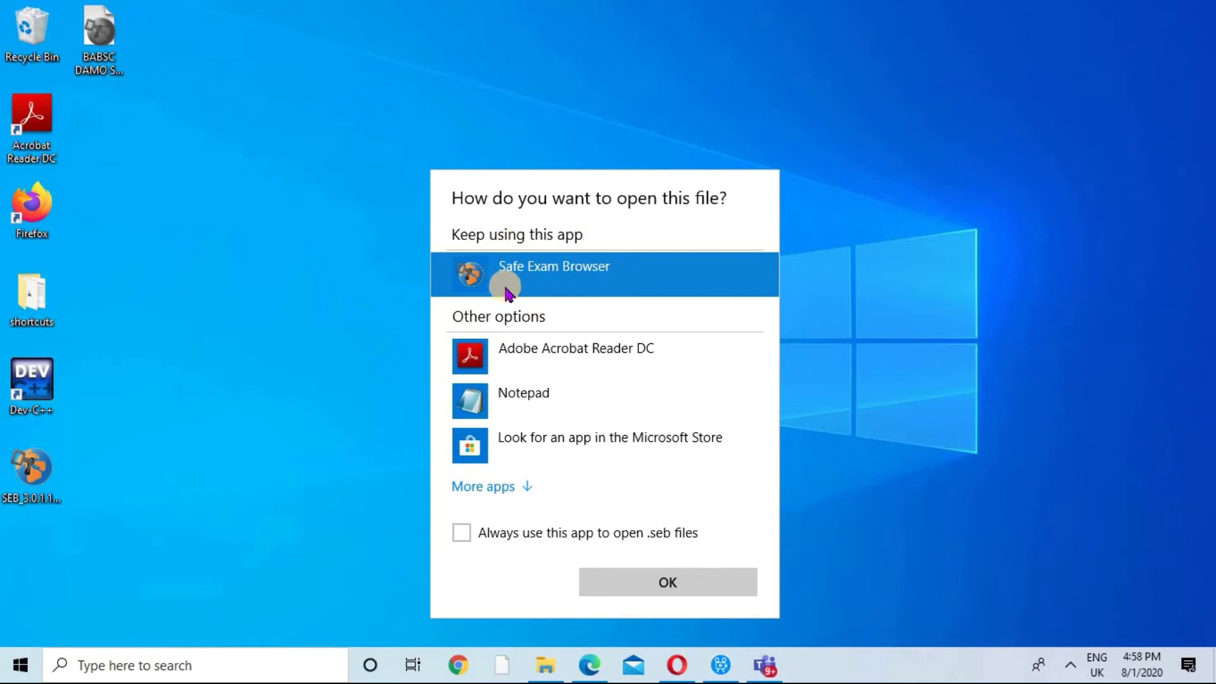
Expand More apps and choose Look for another app on this PC.
left_click(490, 486)
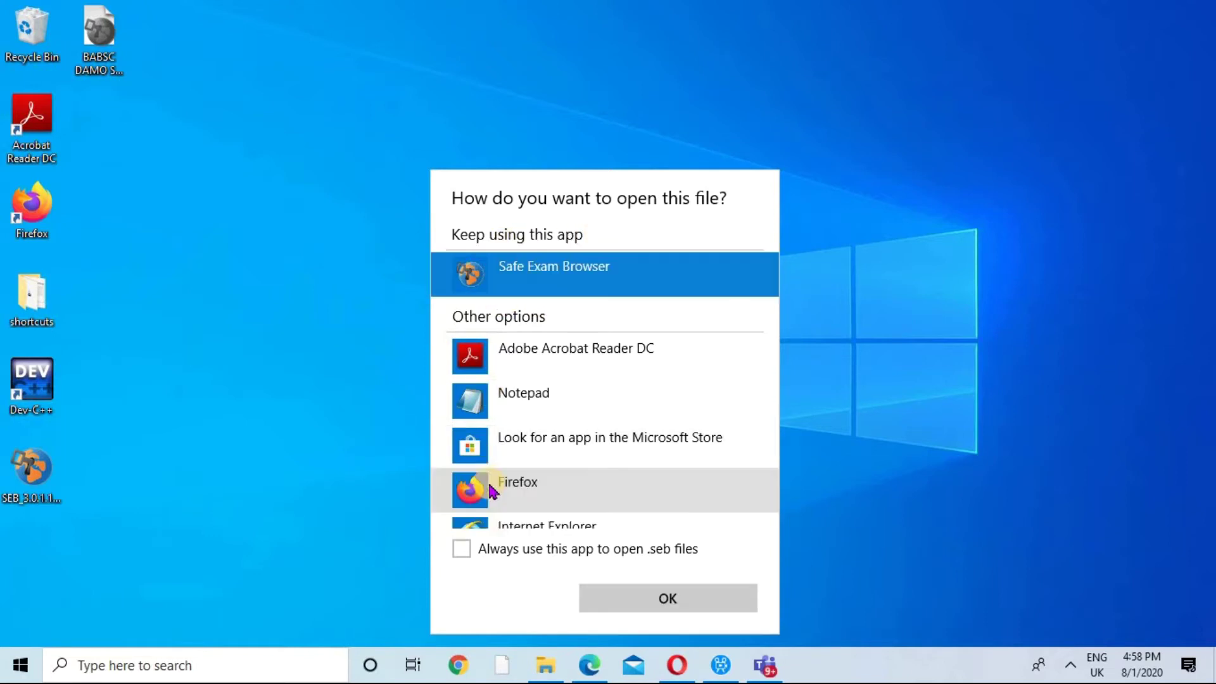
scroll(532, 446, "down", 2)
scroll(560, 400, "down", 3)
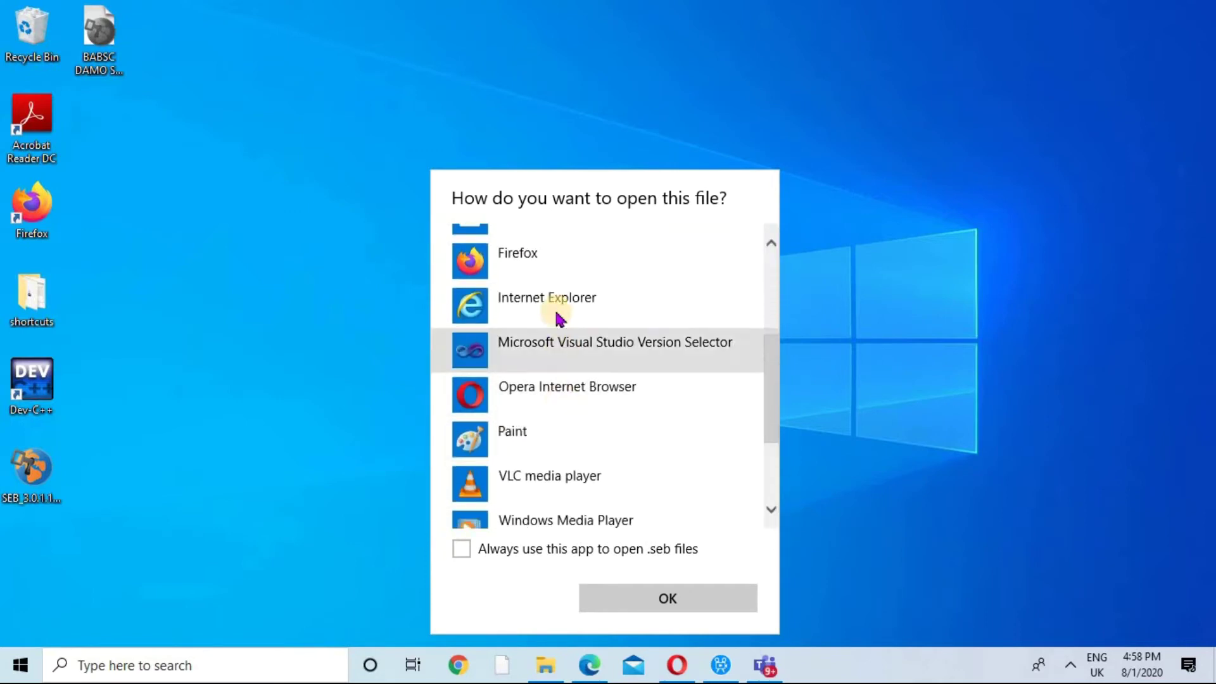
scroll(559, 319, "down", 3)
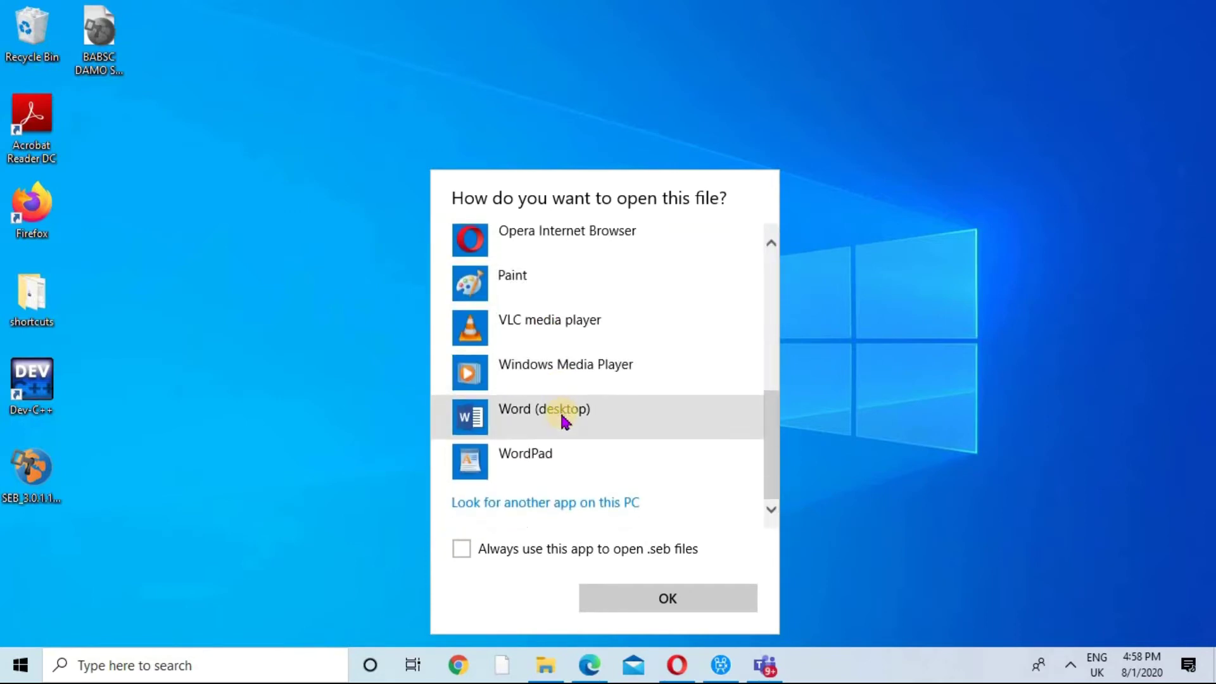
left_click(560, 502)
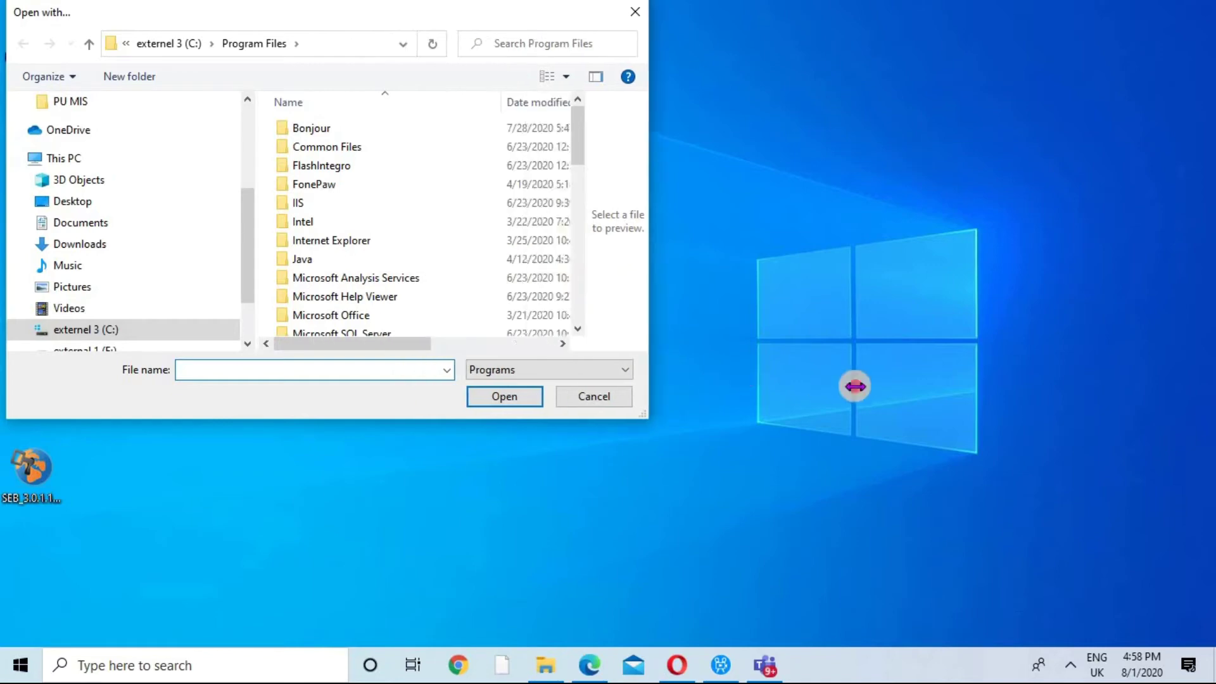
Enlarge the picker and select Program Files\SafeExamBrowser\Application\SafeExamBrowser as the app.
left_click_drag(601, 369, 866, 486)
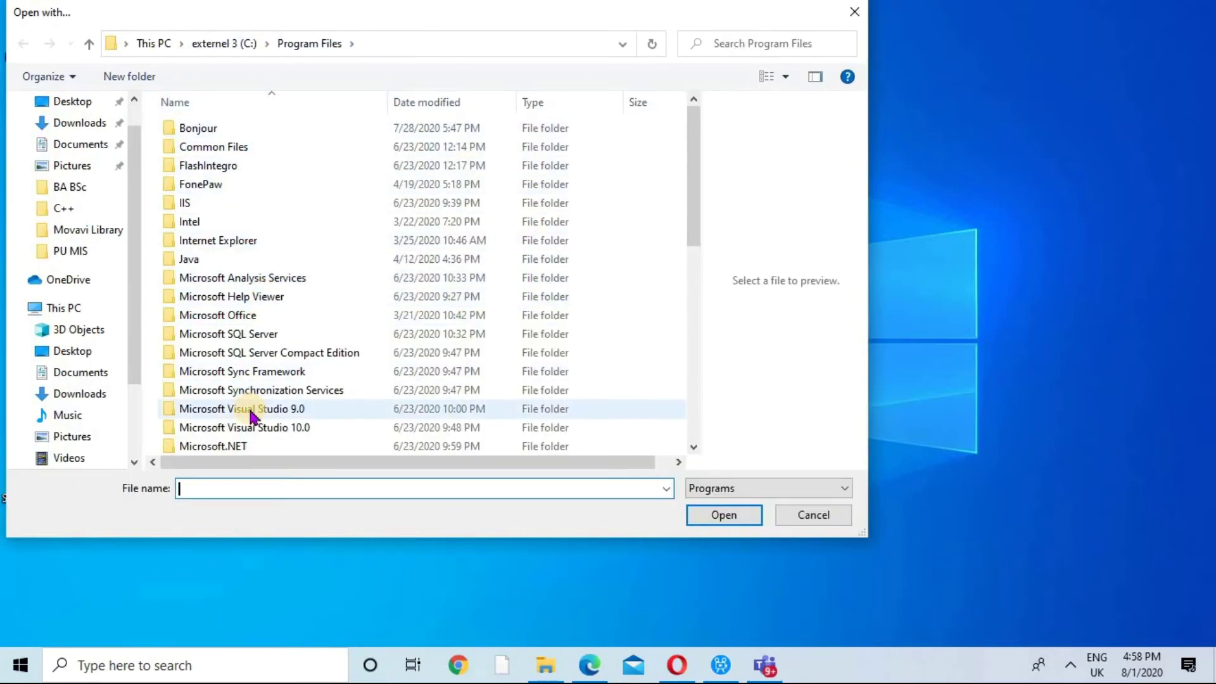
scroll(251, 399, "down", 3)
scroll(252, 399, "down", 1)
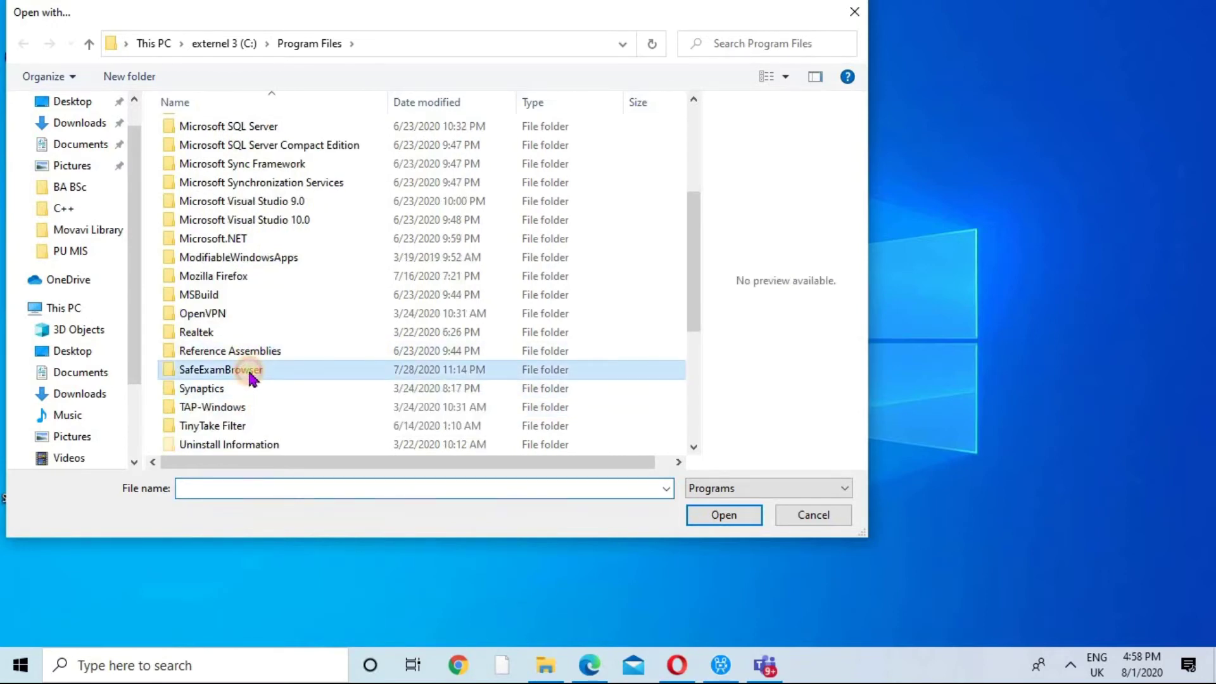
double_click(220, 370)
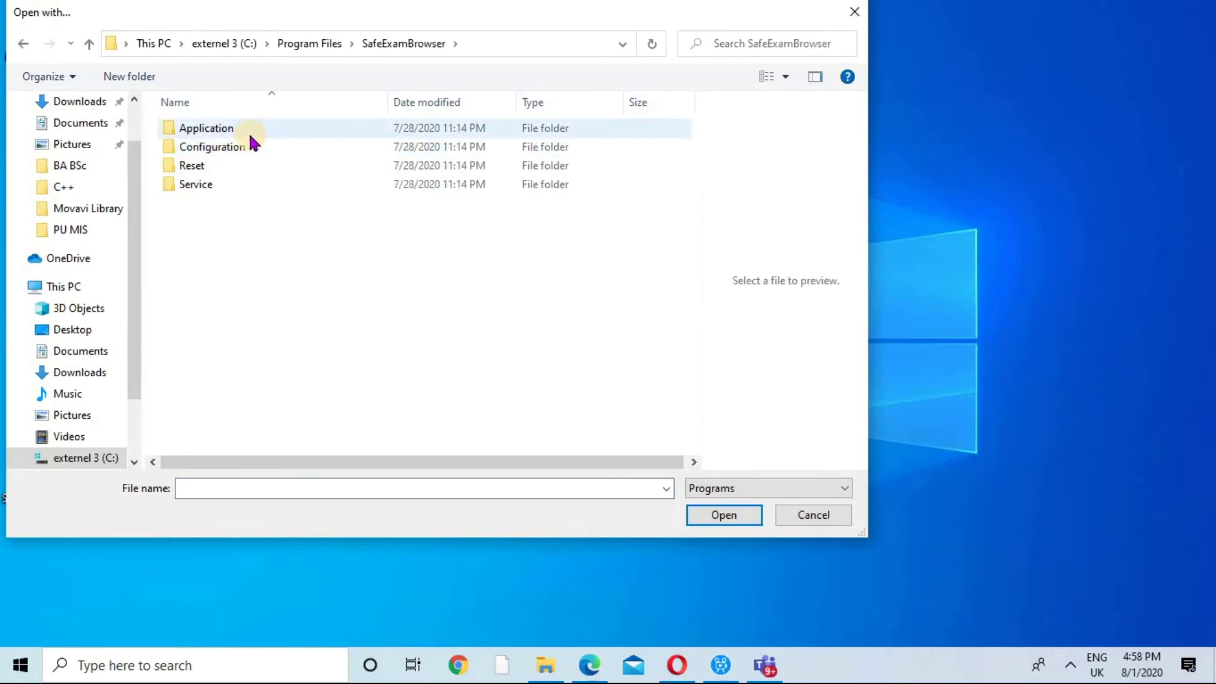
double_click(252, 134)
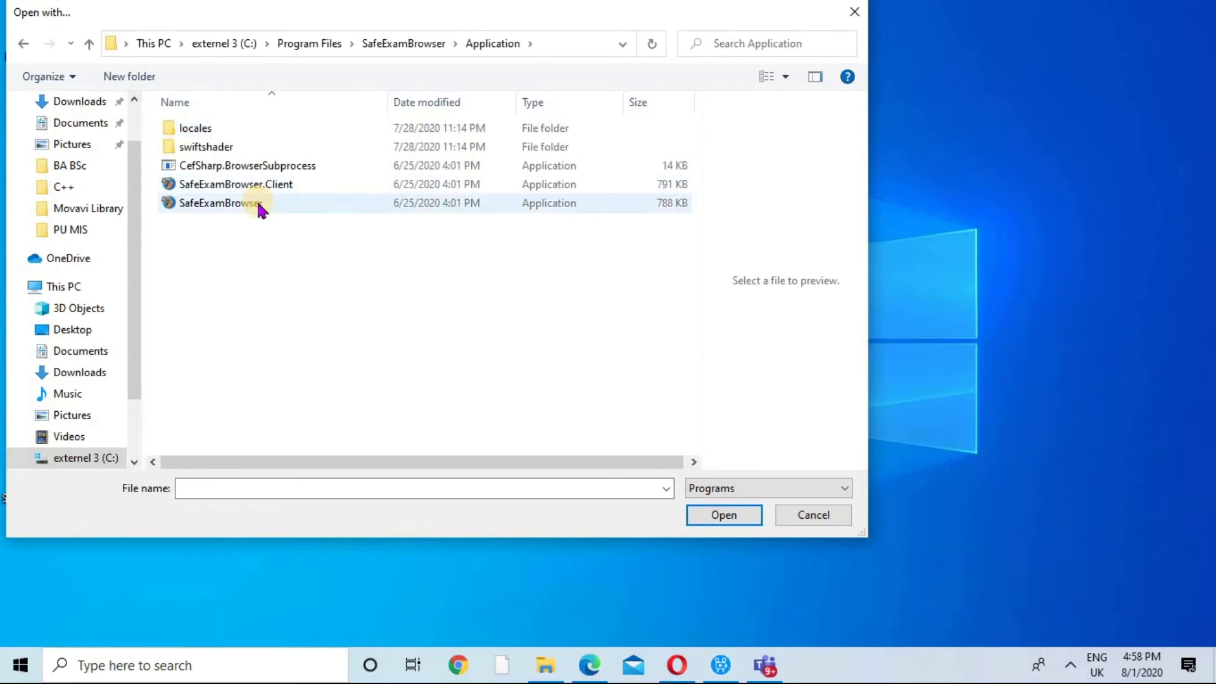
left_click(262, 208)
left_click(723, 515)
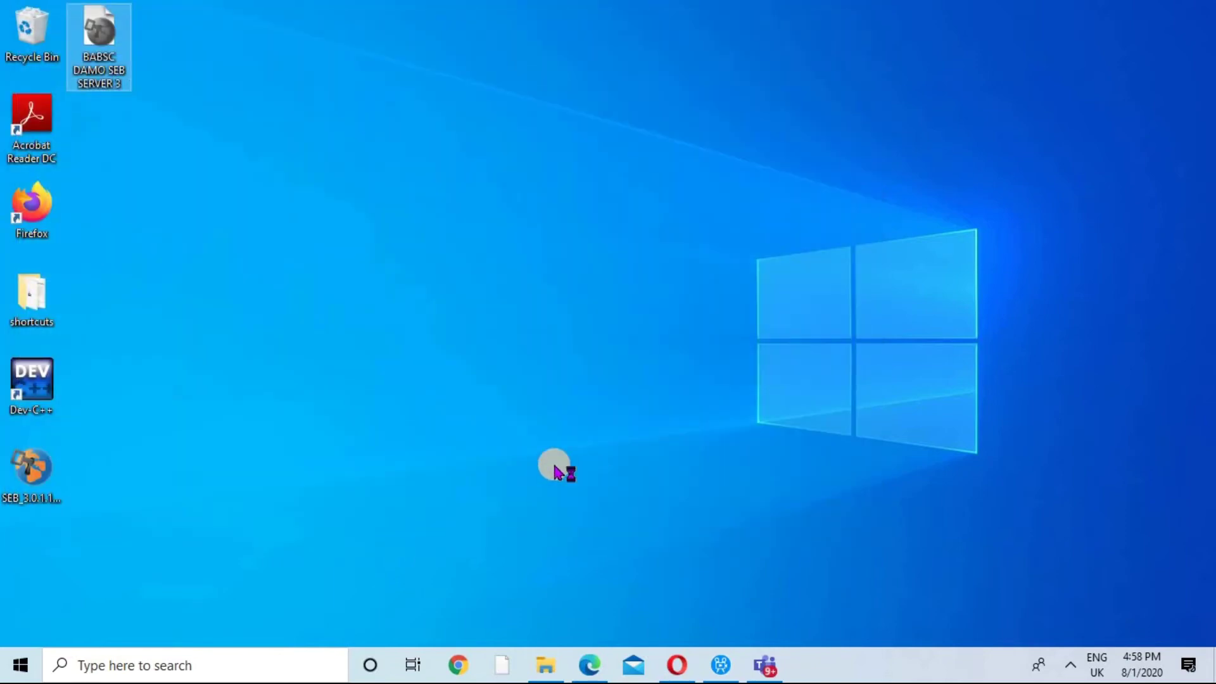